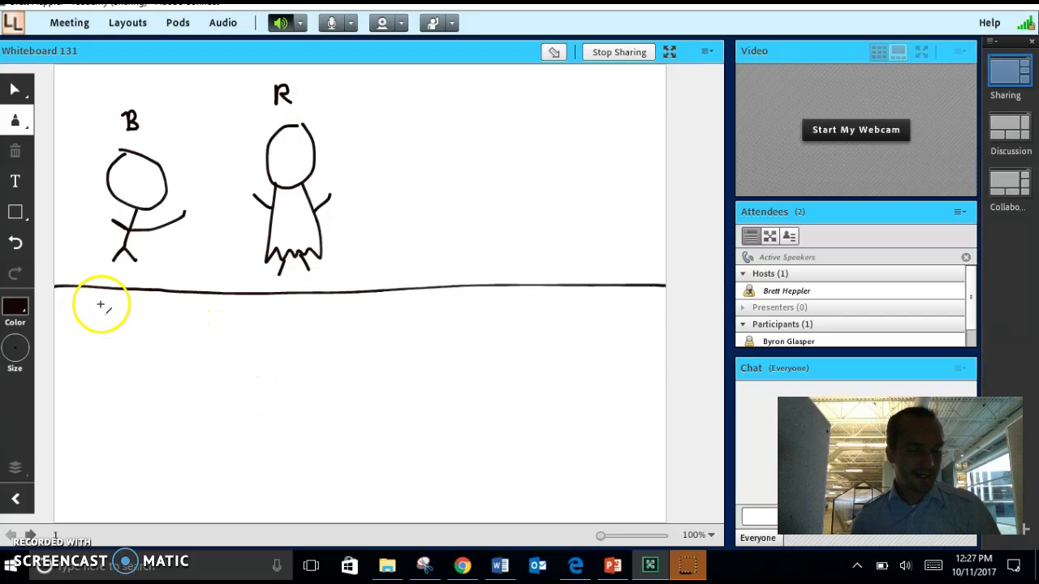
Write 200 under B on the whiteboard
mouse_move(97, 305)
mouse_down()
mouse_move(116, 301)
mouse_move(103, 324)
mouse_up()
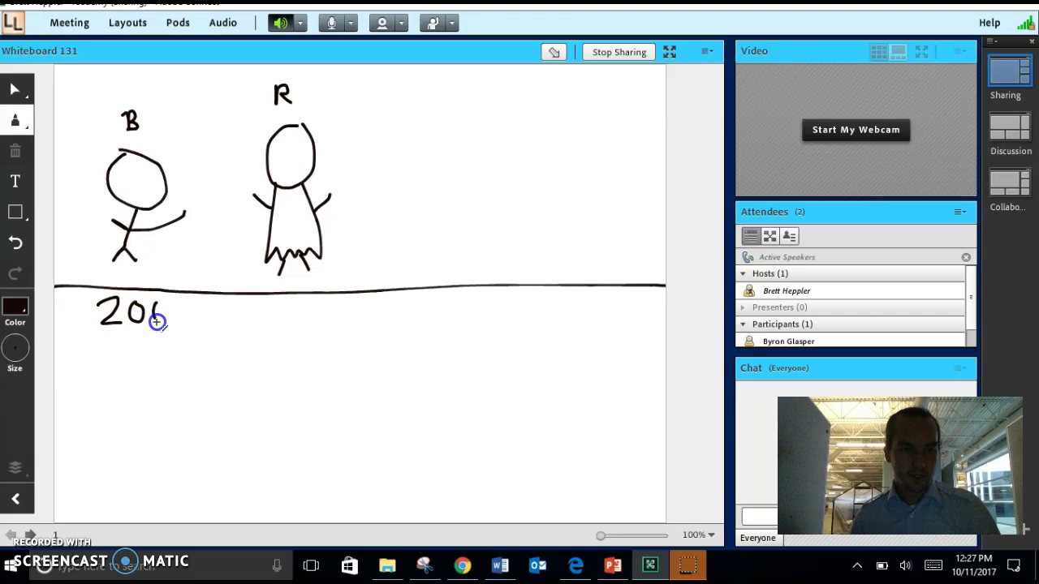
drag(160, 306, 162, 302)
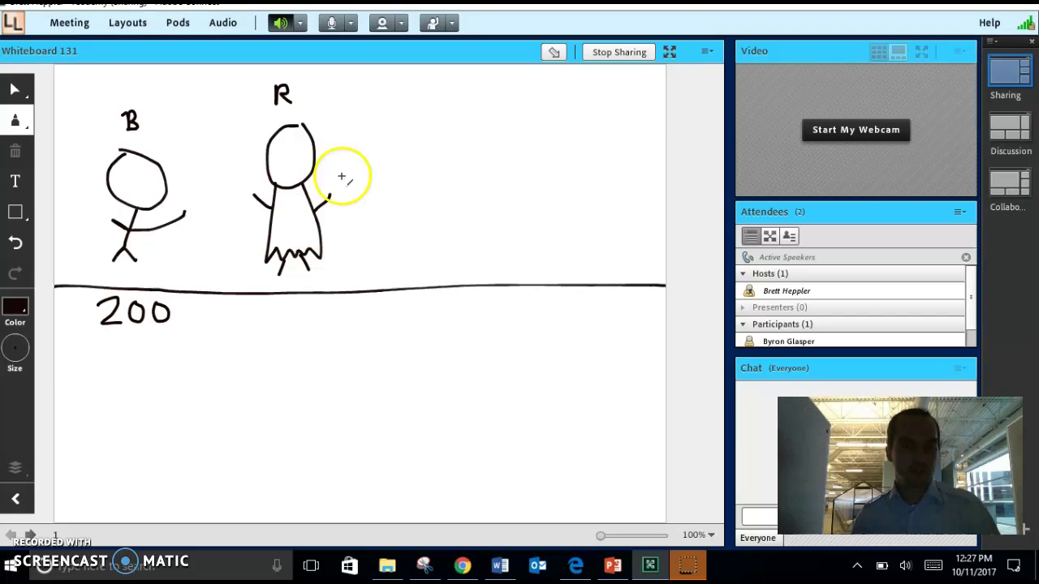
click(329, 268)
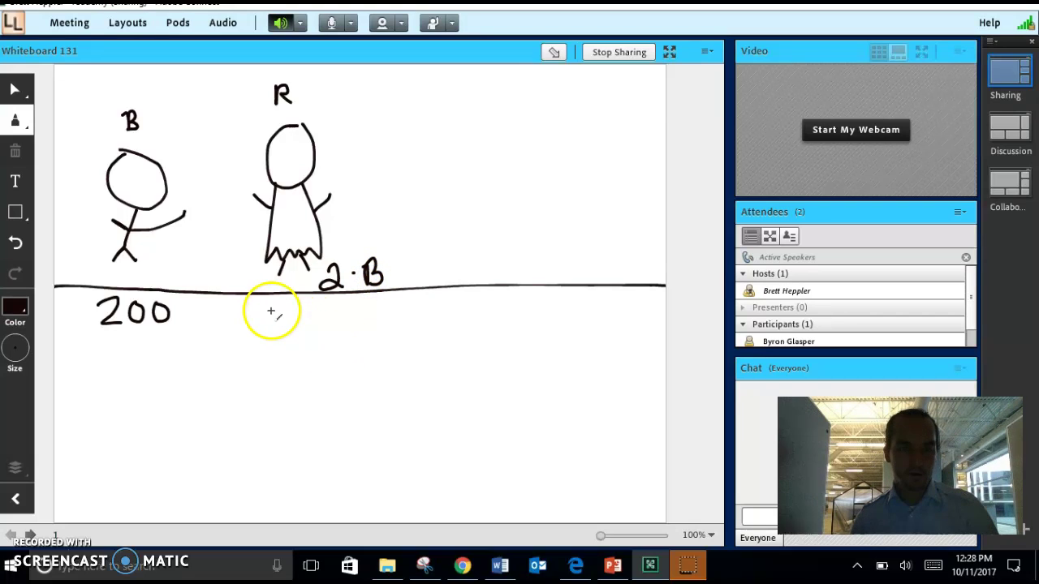
Under R, write 2·200 and the result 400, then circle the 400
drag(271, 308, 284, 302)
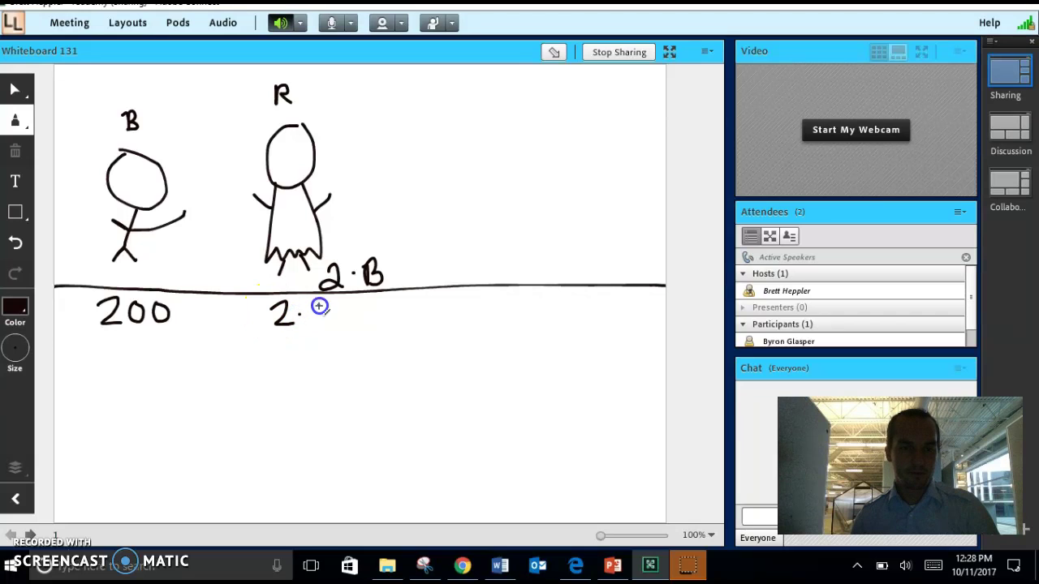
mouse_move(337, 323)
mouse_down()
mouse_move(351, 310)
mouse_move(364, 317)
mouse_move(366, 301)
mouse_up()
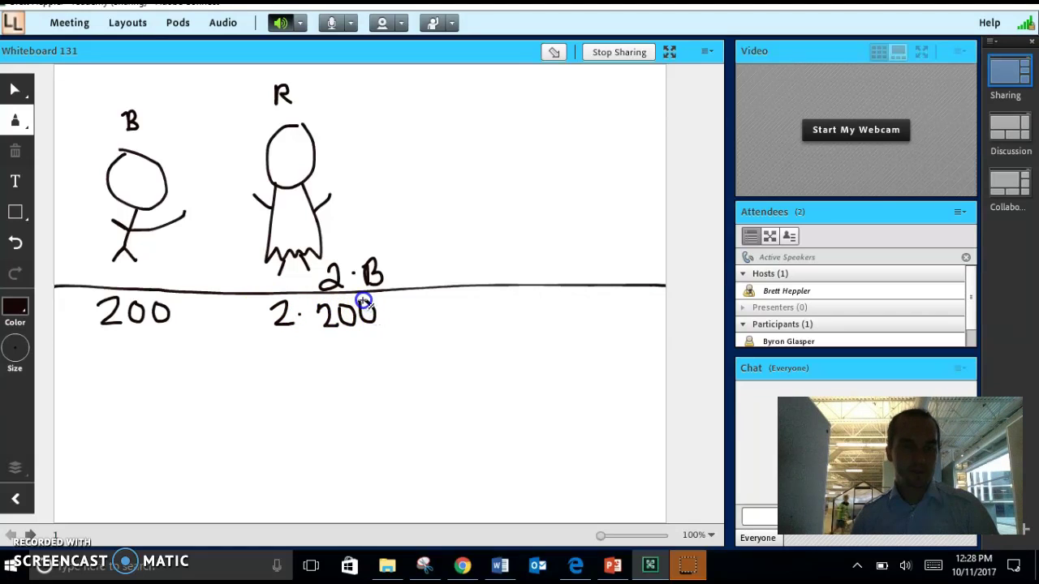
mouse_move(289, 347)
mouse_down()
mouse_move(299, 371)
mouse_move(324, 354)
mouse_move(333, 369)
mouse_up()
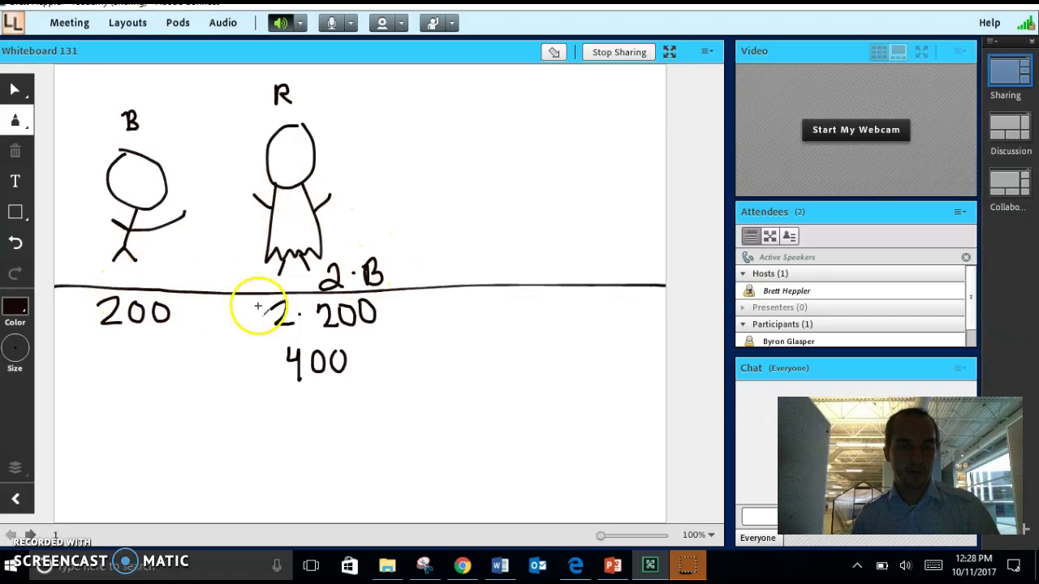
drag(294, 339, 274, 352)
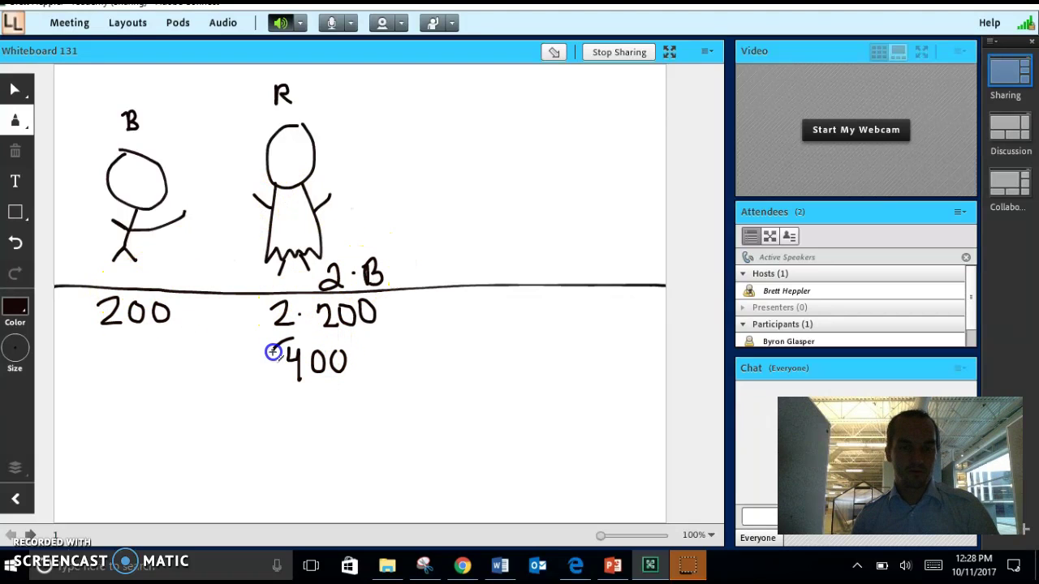
mouse_move(284, 388)
mouse_down()
mouse_move(348, 393)
mouse_move(360, 351)
mouse_up()
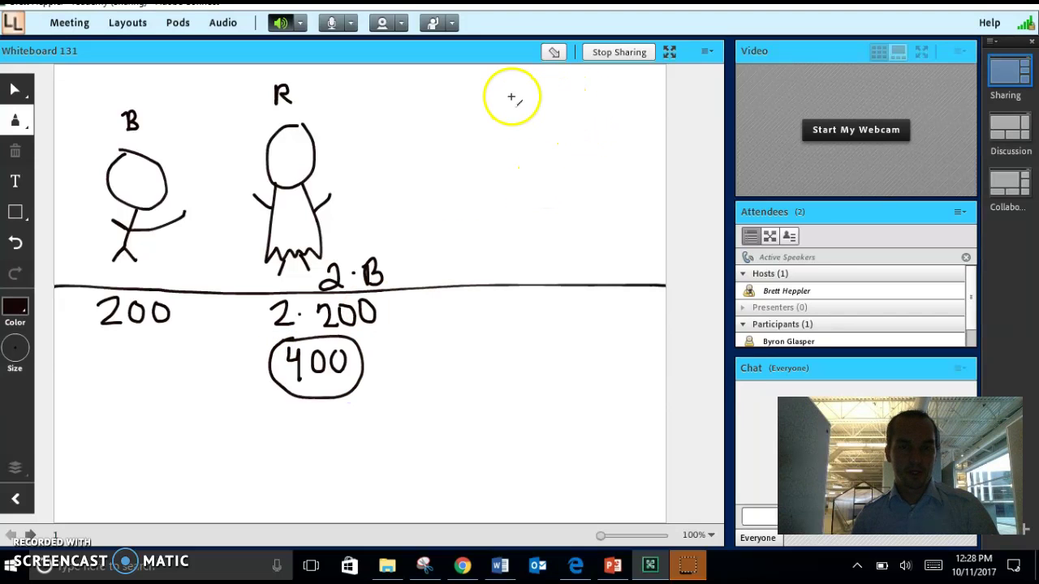
Begin a new B label at the upper right of the whiteboard
drag(508, 94, 520, 110)
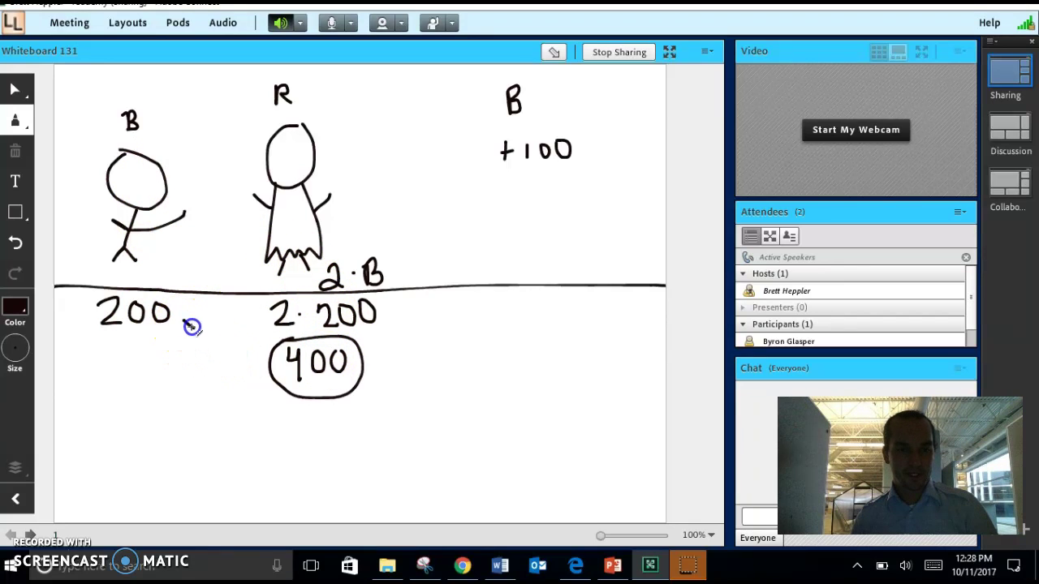
Link the circled 400 to a circled 200 with a plus, and write =600
mouse_move(266, 364)
mouse_down()
mouse_move(178, 323)
mouse_move(178, 299)
mouse_up()
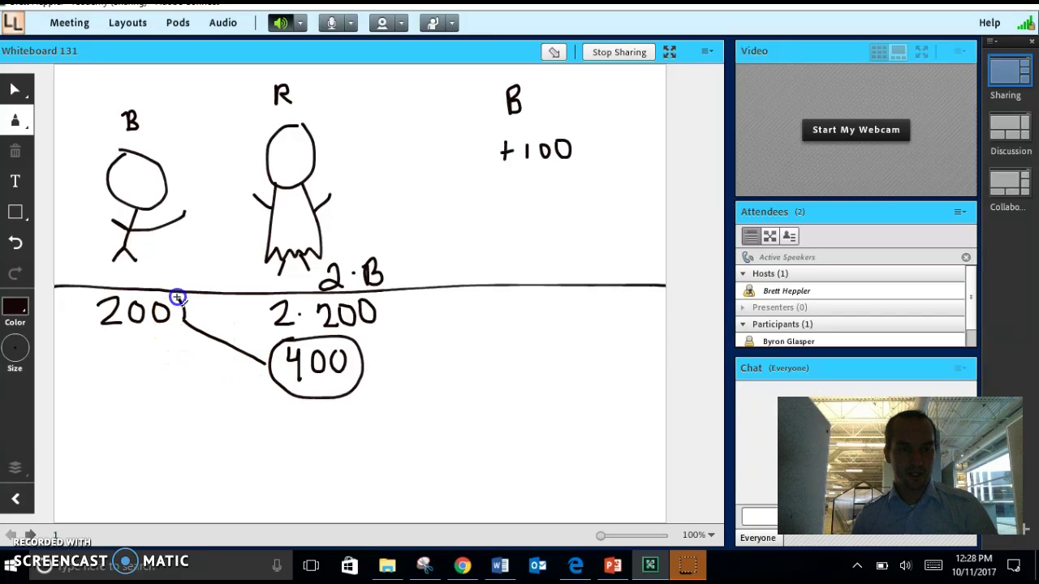
mouse_move(93, 344)
mouse_down()
mouse_move(176, 332)
mouse_move(185, 313)
mouse_move(213, 358)
mouse_up()
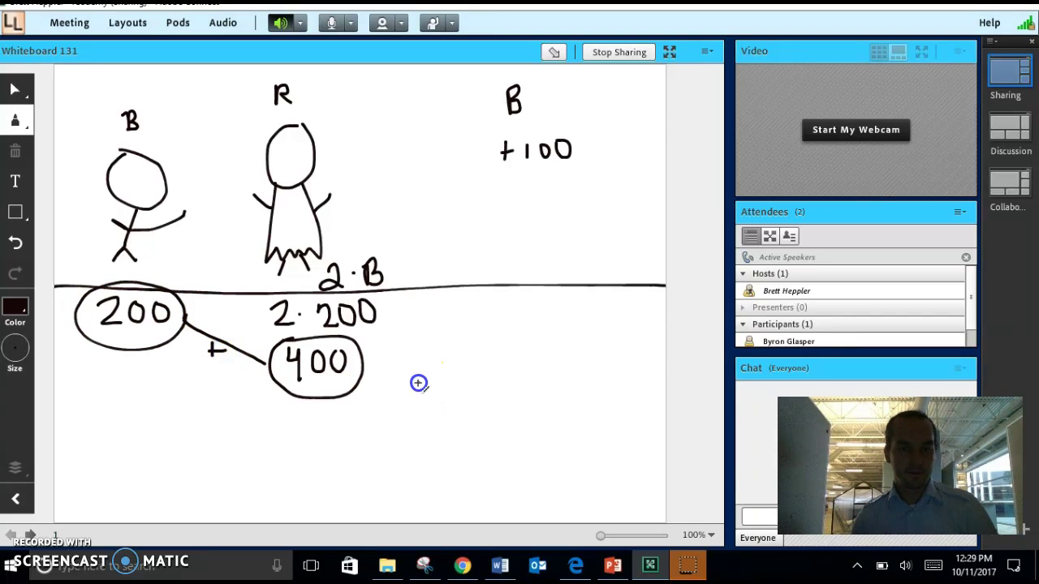
mouse_move(424, 374)
mouse_down()
mouse_move(480, 388)
mouse_move(508, 378)
mouse_move(508, 344)
mouse_move(541, 382)
mouse_up()
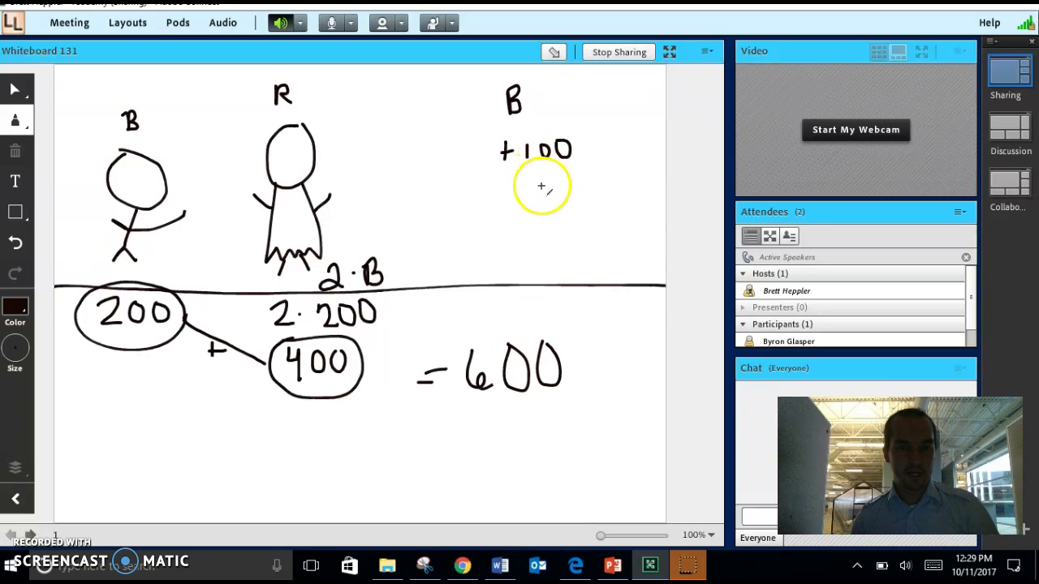
Circle +100, draw a line down to the sum, and write the total 700
mouse_move(588, 124)
mouse_down()
mouse_move(540, 122)
mouse_move(501, 179)
mouse_move(589, 133)
mouse_move(586, 122)
mouse_up()
drag(533, 189, 527, 280)
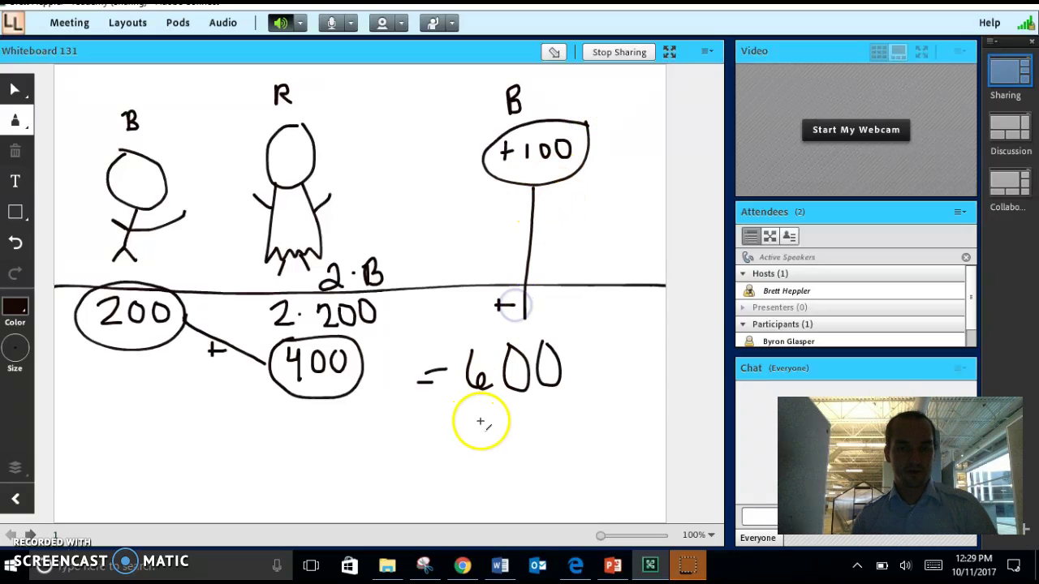
drag(517, 418, 562, 440)
drag(471, 421, 573, 403)
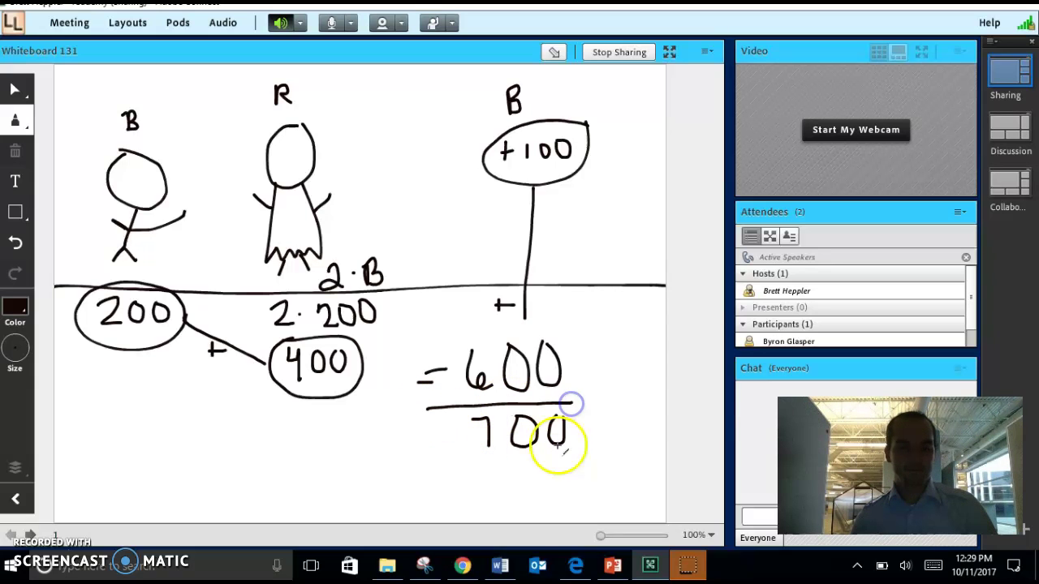
Replace the finished whiteboard with a newly shared blank whiteboard and pick the pencil tool
click(609, 54)
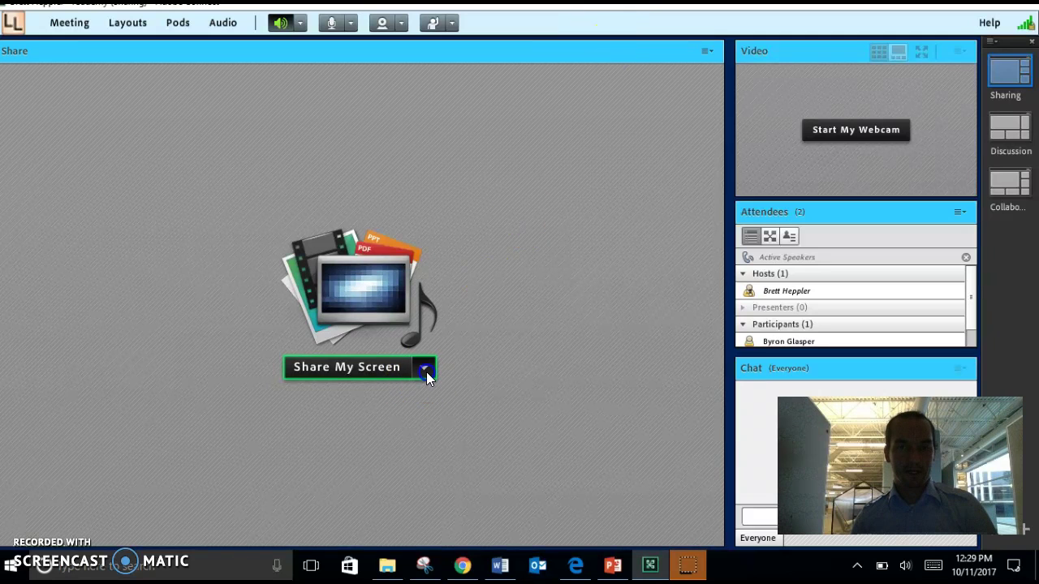
click(427, 371)
click(405, 424)
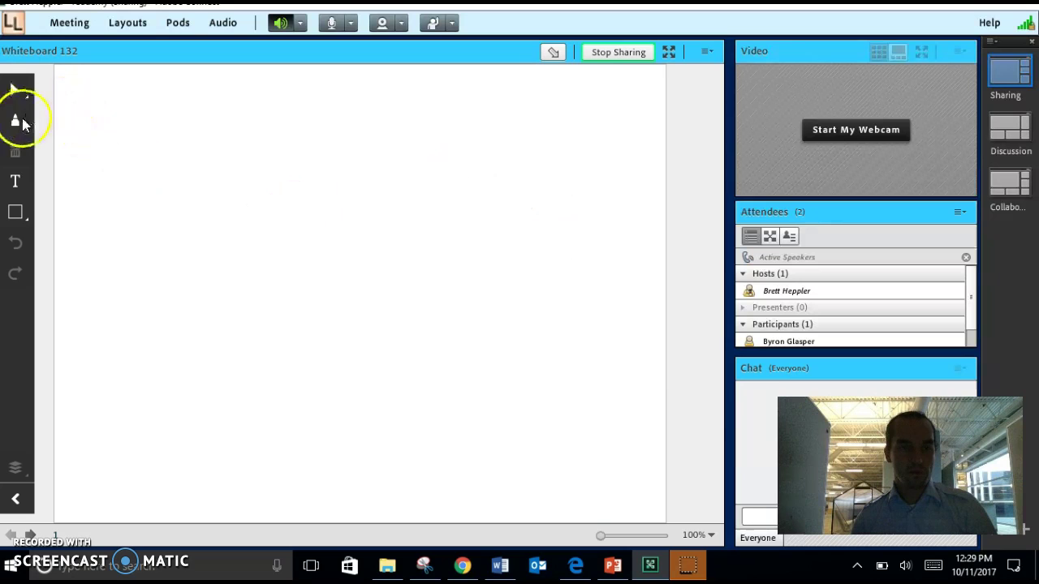
click(15, 121)
Write the J and Ch column labels across the top of the new whiteboard
mouse_move(147, 124)
mouse_down()
mouse_move(141, 183)
mouse_move(115, 159)
mouse_up()
drag(115, 121, 202, 120)
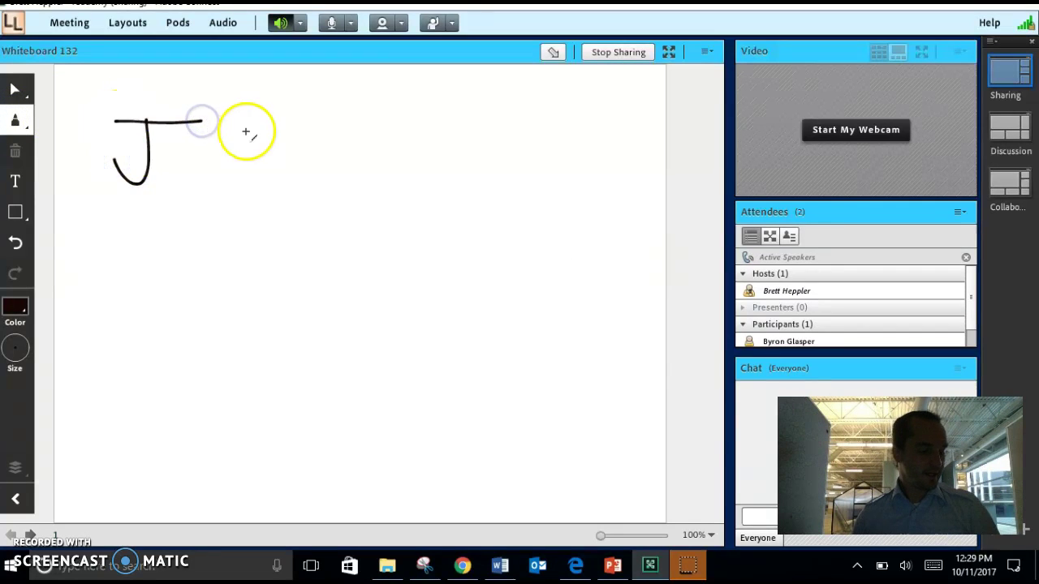
mouse_move(342, 120)
mouse_down()
mouse_move(339, 167)
mouse_move(387, 153)
mouse_move(395, 169)
mouse_up()
Write 300 under J
drag(94, 270, 117, 266)
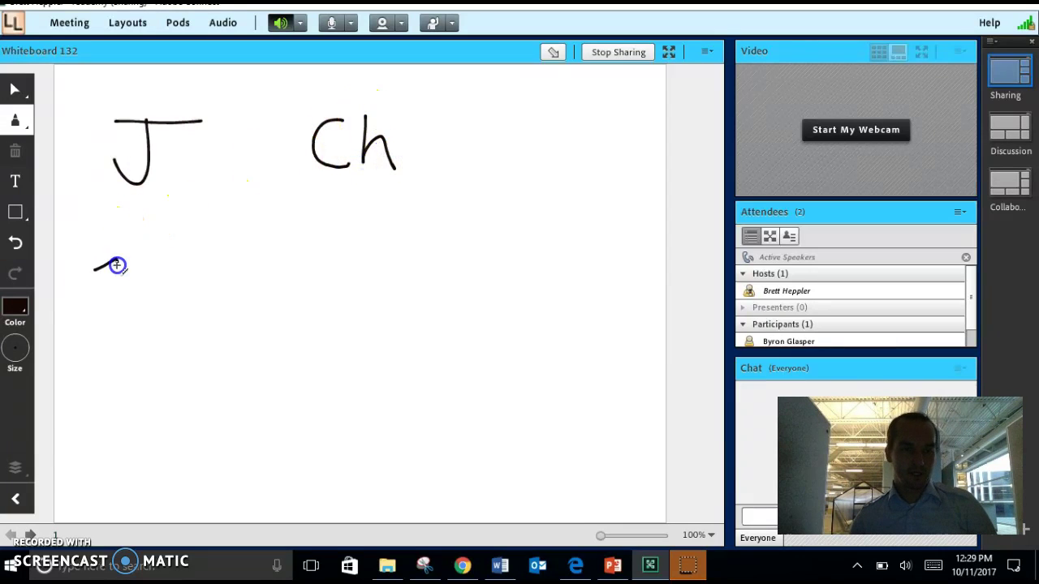
drag(125, 307, 98, 309)
mouse_move(139, 270)
mouse_down()
mouse_move(137, 287)
mouse_move(169, 267)
mouse_up()
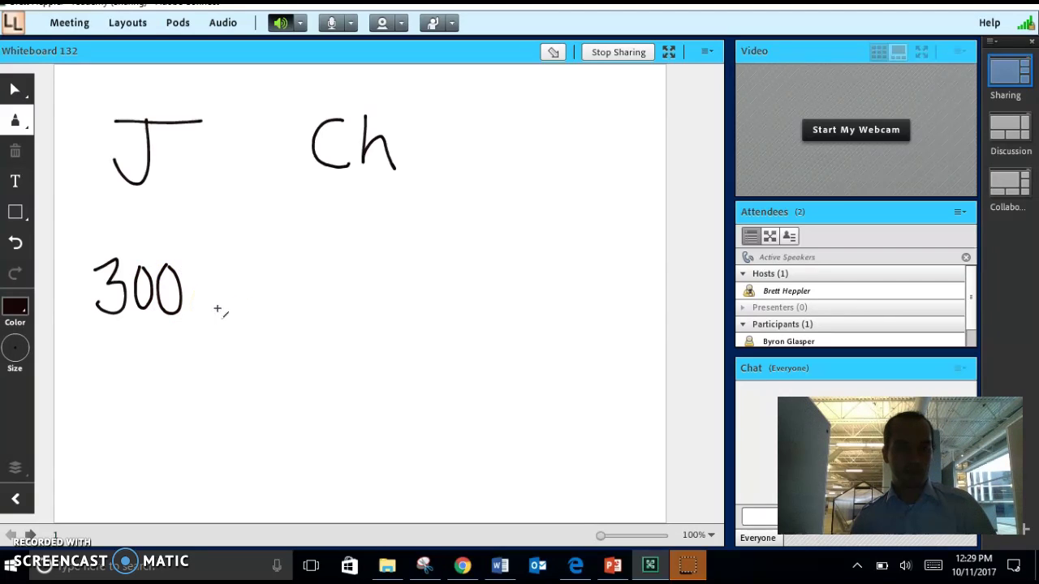
click(220, 285)
click(168, 193)
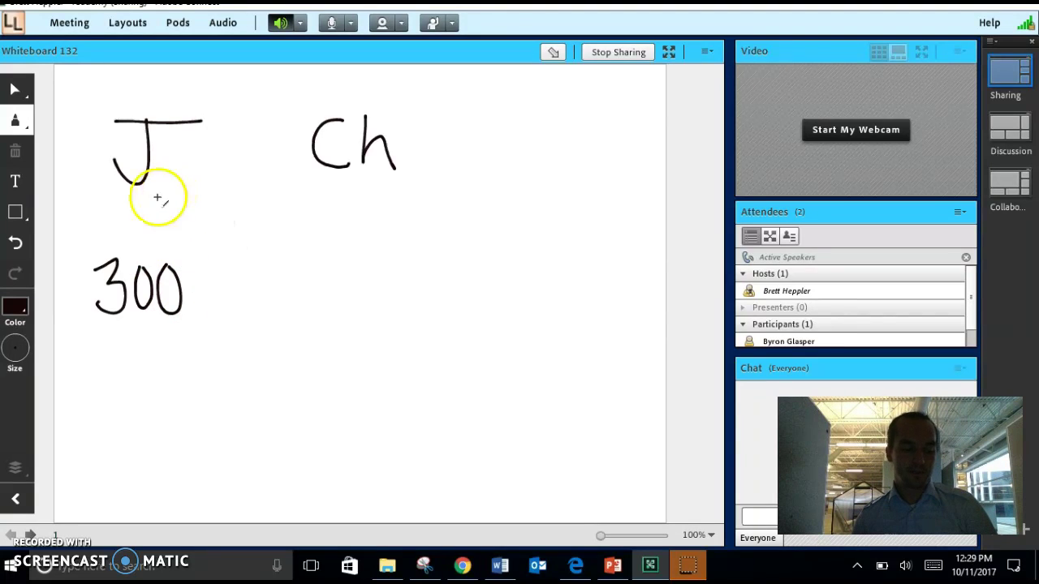
Under Ch, write 2x(J), then 2·300 over a line giving 600
drag(314, 195, 334, 233)
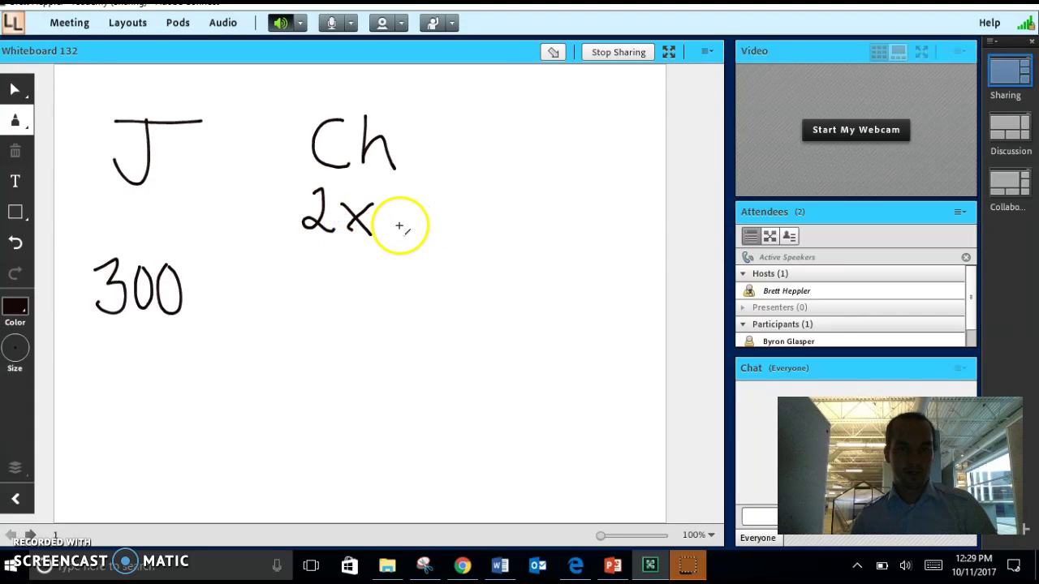
mouse_move(399, 195)
mouse_down()
mouse_move(404, 215)
mouse_move(417, 195)
mouse_up()
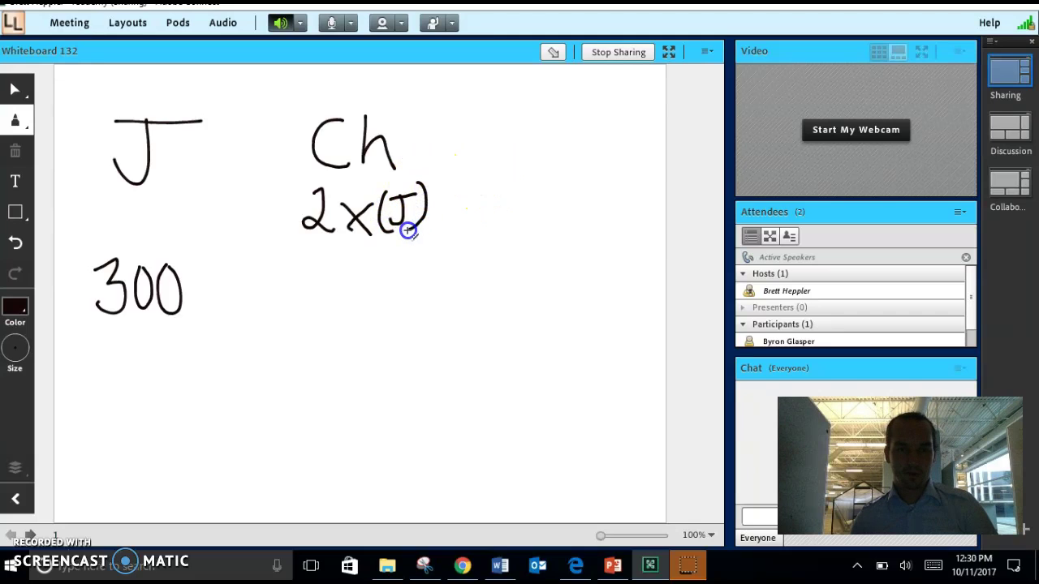
drag(331, 276, 310, 307)
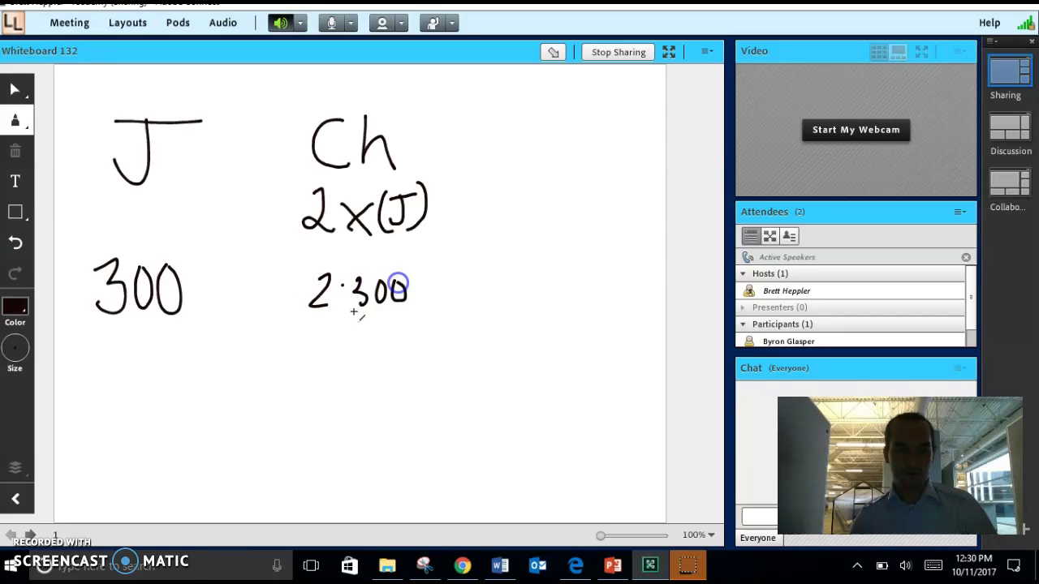
drag(299, 322, 433, 322)
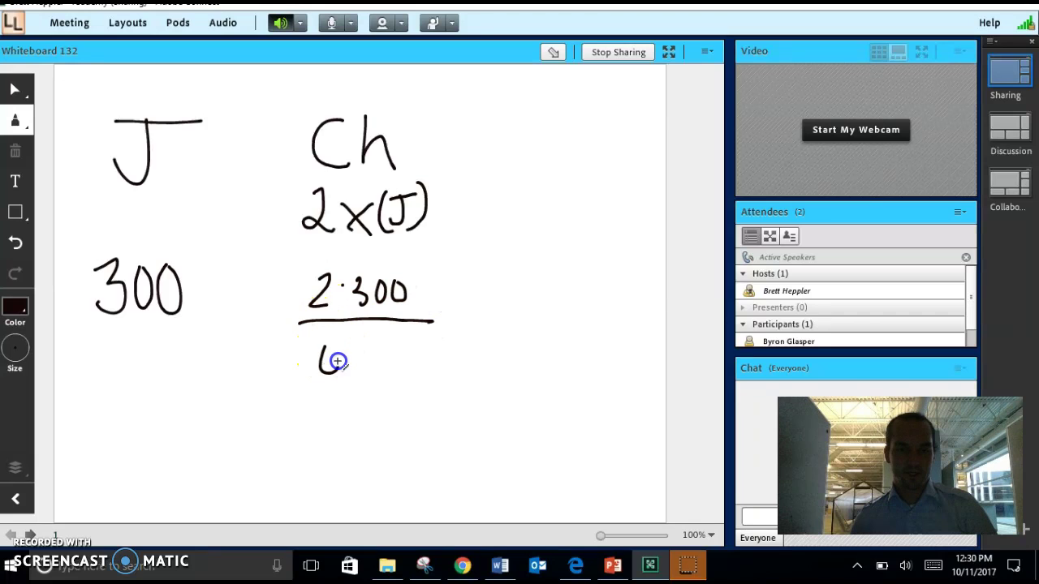
mouse_move(349, 347)
mouse_down()
mouse_move(343, 365)
mouse_move(379, 348)
mouse_up()
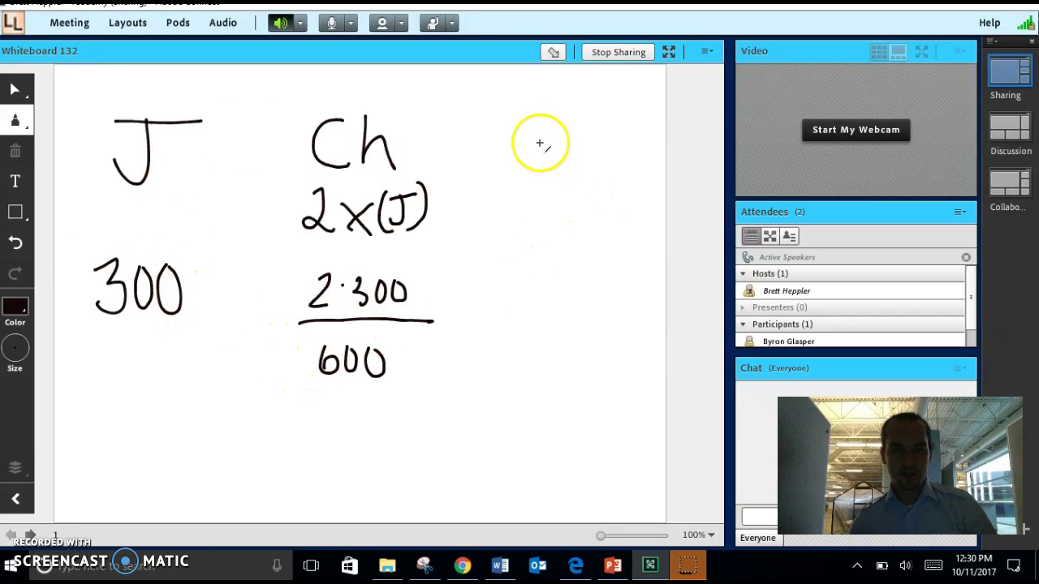
Add a third J label at the right with +100 beneath it
drag(555, 122, 525, 158)
drag(518, 118, 591, 107)
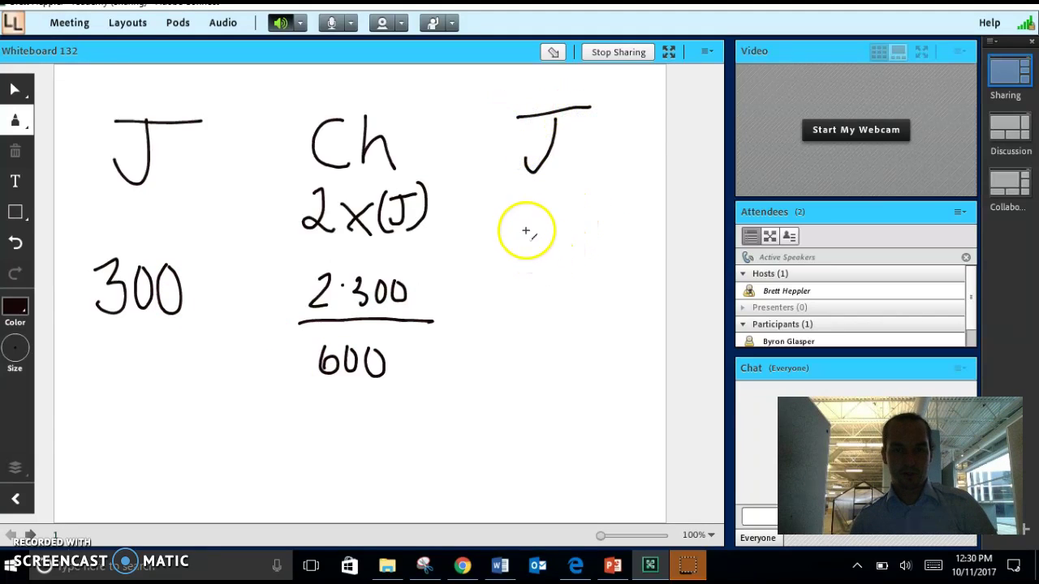
mouse_move(532, 215)
mouse_down()
mouse_move(532, 234)
mouse_move(562, 242)
mouse_move(587, 218)
mouse_up()
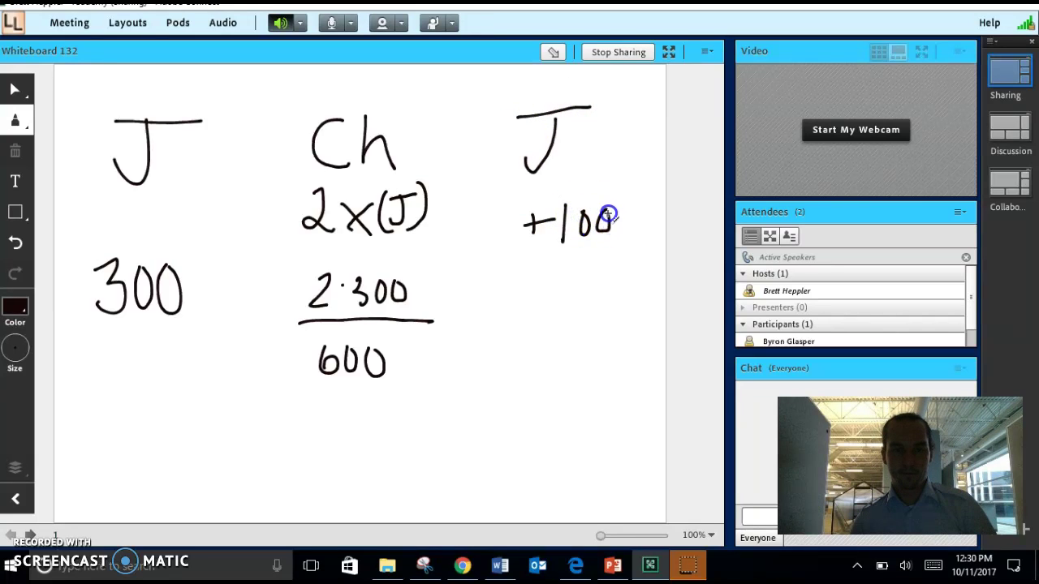
Loop 300, 600 and +100 together and write 900 +100 =1,000 below
mouse_move(296, 322)
mouse_down()
mouse_move(121, 238)
mouse_move(73, 283)
mouse_move(144, 355)
mouse_up()
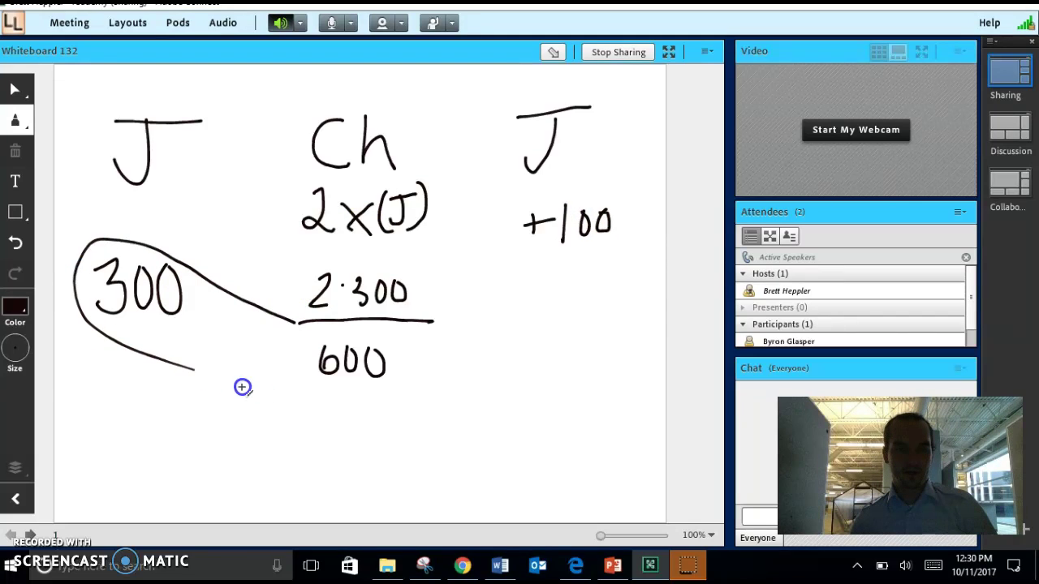
mouse_move(242, 387)
mouse_down()
mouse_move(373, 418)
mouse_move(465, 413)
mouse_up()
drag(560, 367, 638, 245)
mouse_move(648, 208)
mouse_down()
mouse_move(629, 180)
mouse_move(561, 188)
mouse_move(491, 253)
mouse_up()
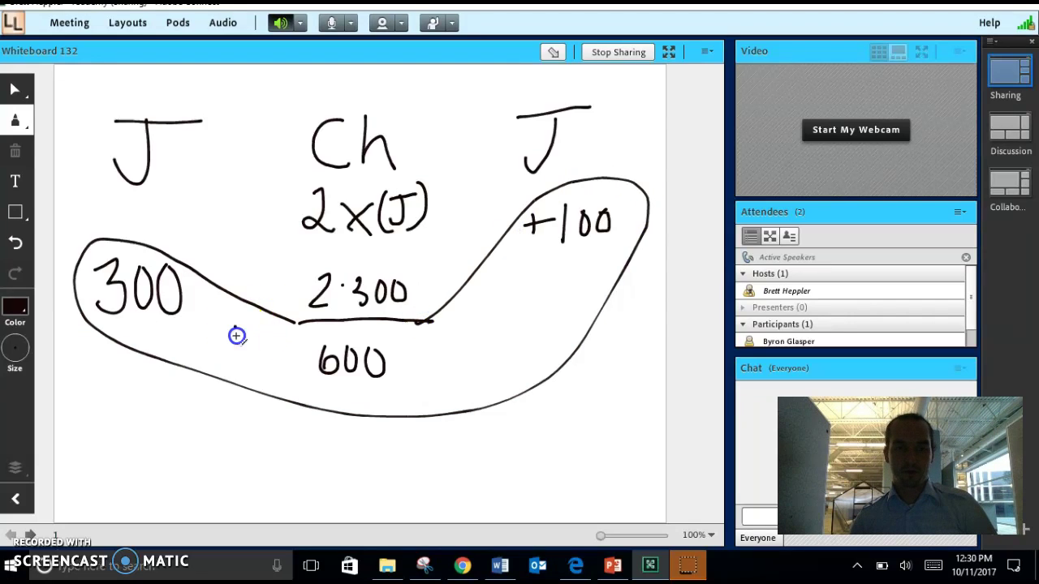
mouse_move(358, 439)
mouse_down()
mouse_move(339, 442)
mouse_move(388, 461)
mouse_move(426, 437)
mouse_move(459, 451)
mouse_move(489, 433)
mouse_move(518, 435)
mouse_up()
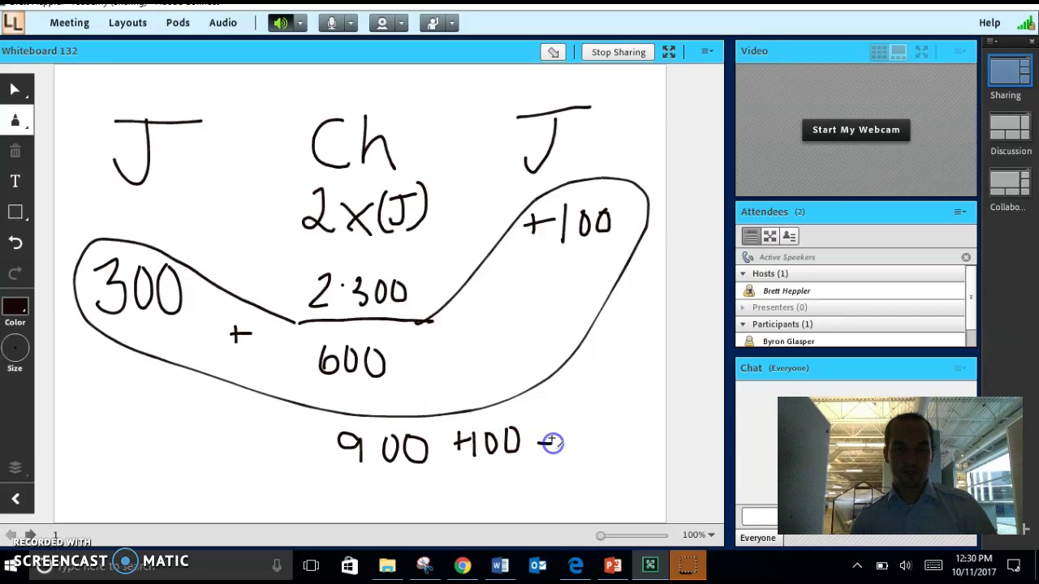
mouse_move(643, 433)
mouse_down()
mouse_move(640, 452)
mouse_move(586, 447)
mouse_move(571, 418)
mouse_up()
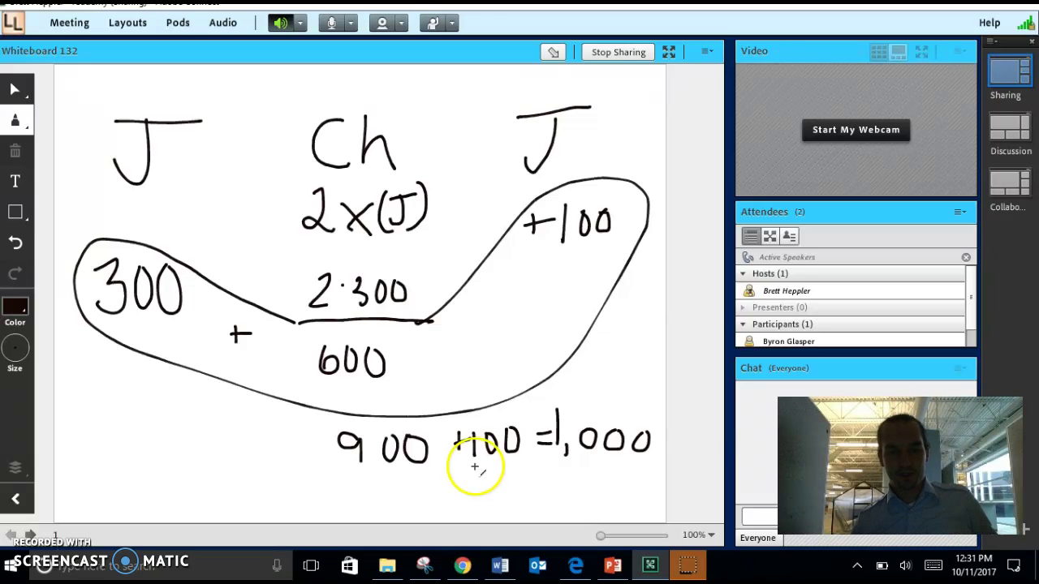
Write 800 in the bottom-left corner, underline it and enclose it in a box
mouse_move(103, 456)
mouse_down()
mouse_move(83, 466)
mouse_move(105, 487)
mouse_up()
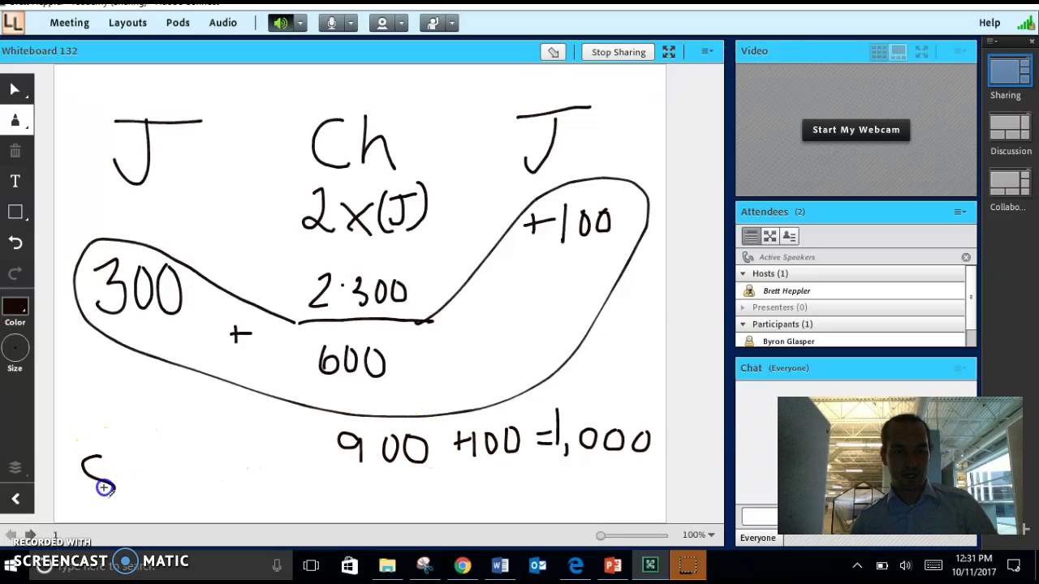
drag(138, 456, 125, 486)
mouse_move(157, 451)
mouse_down()
mouse_move(153, 466)
mouse_move(162, 464)
mouse_move(154, 451)
mouse_up()
drag(174, 511, 78, 506)
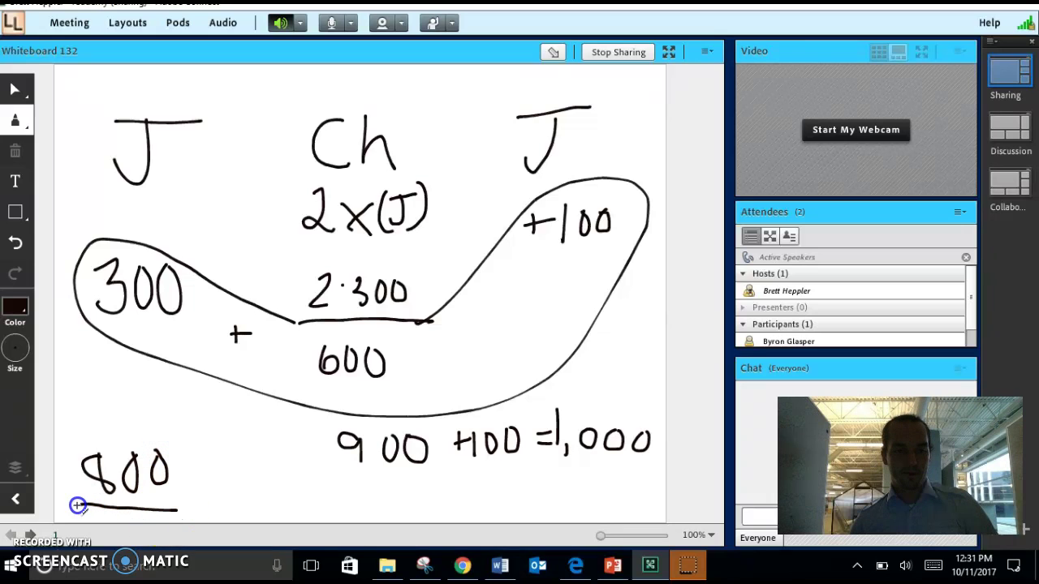
drag(116, 441, 174, 441)
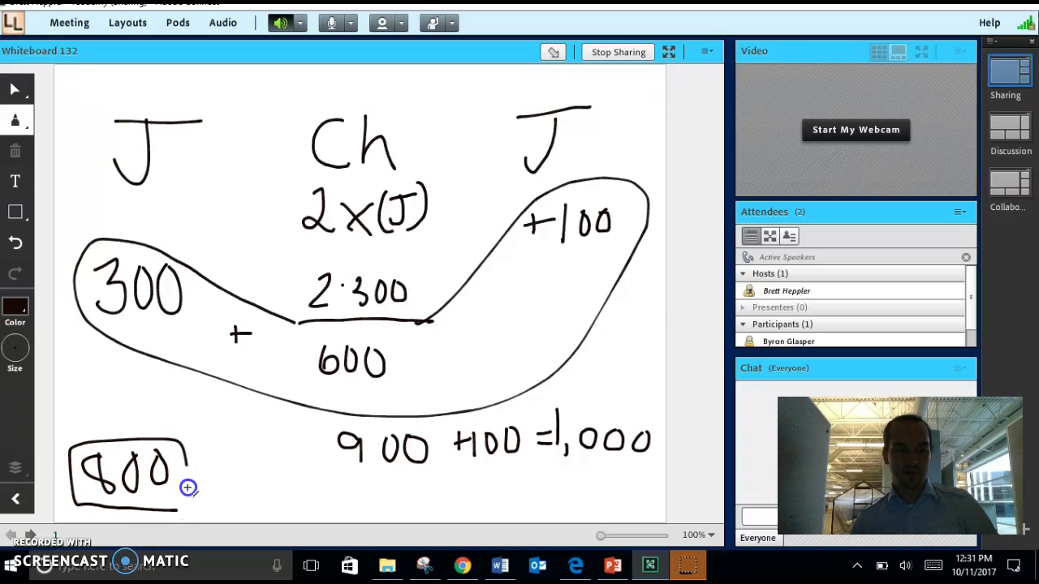